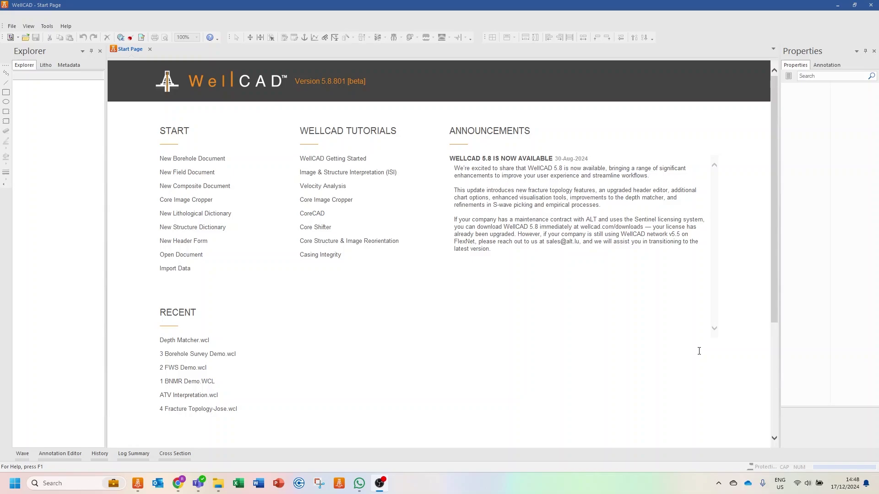
Create a new field document, Field1, with its default header form.
click(12, 26)
mouse_move(25, 36)
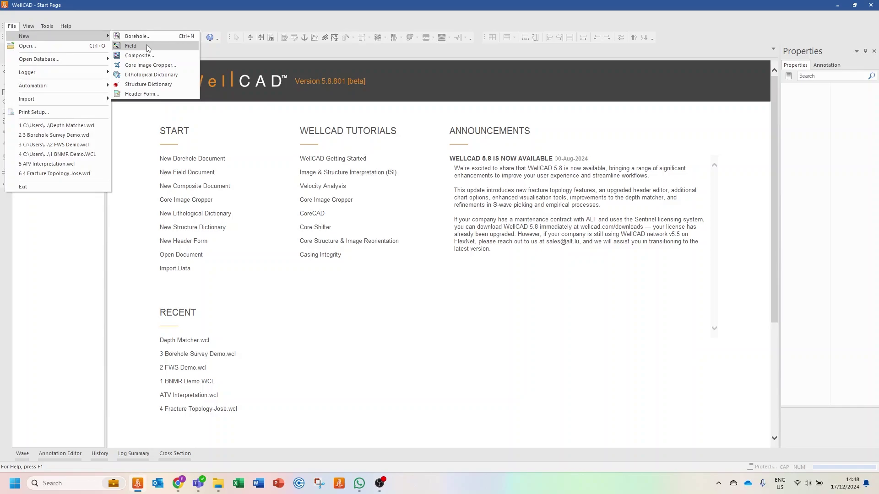
click(428, 393)
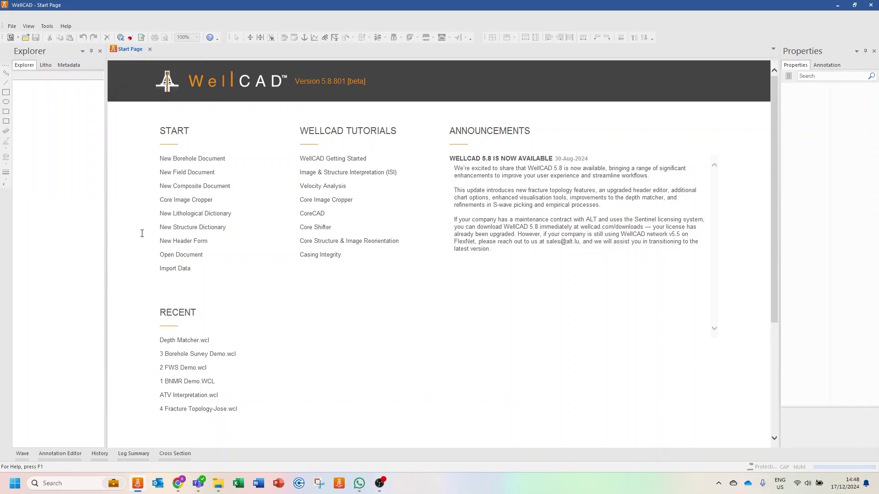
click(181, 173)
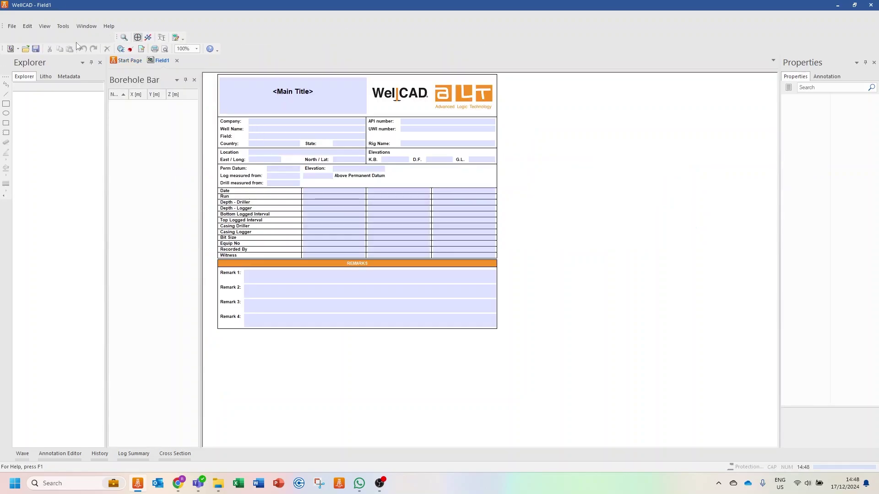
Insert a new map with the satellite Map jpg as its background picture.
click(27, 27)
mouse_move(48, 124)
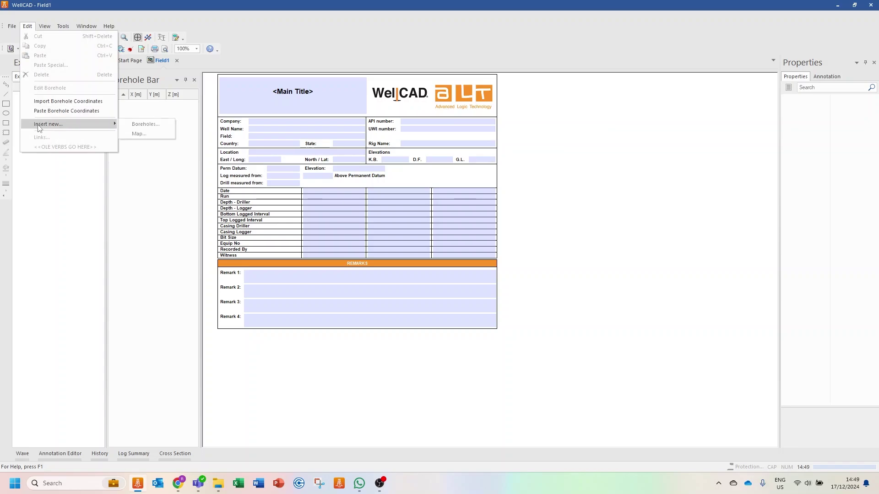
click(156, 134)
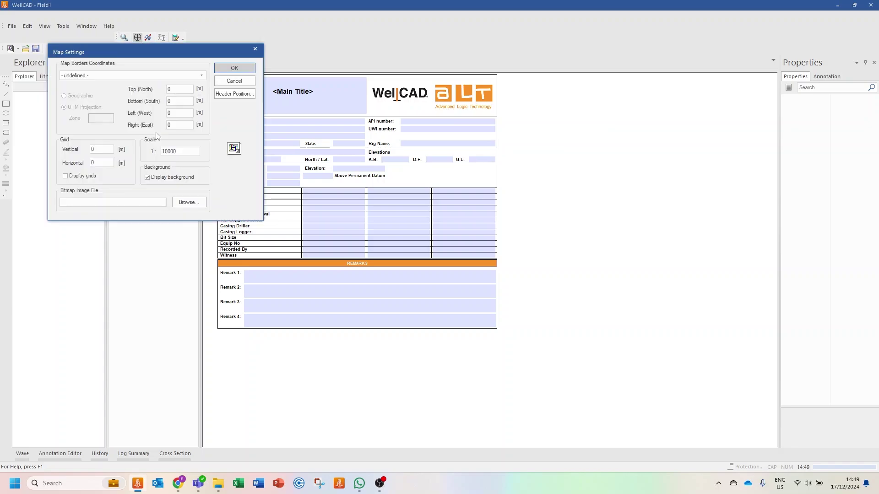
click(195, 207)
click(113, 120)
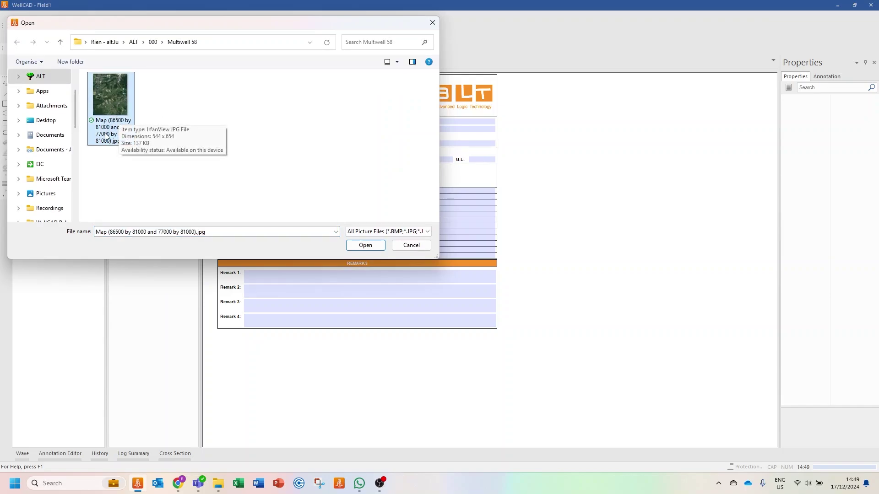
click(365, 245)
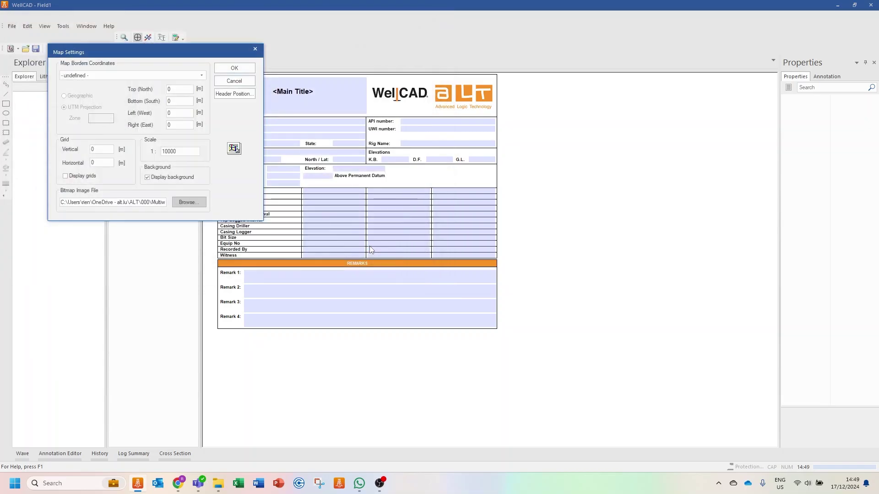
drag(165, 54, 593, 118)
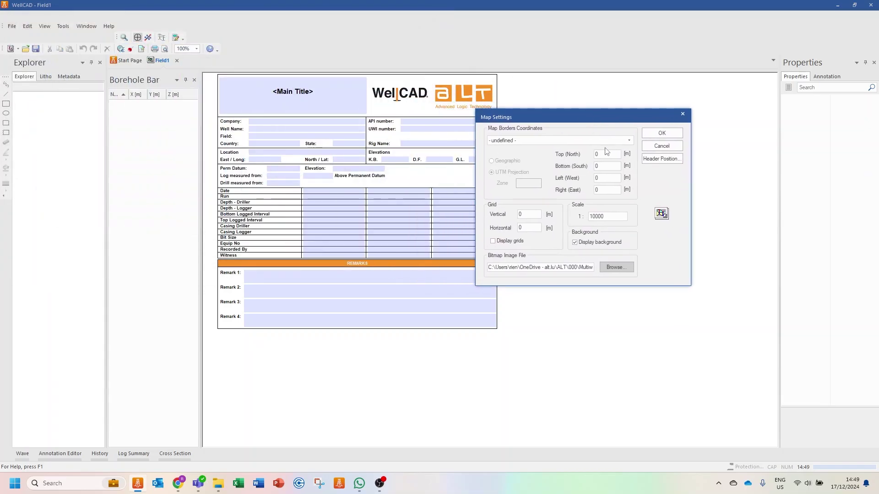
Set map borders Top 86500, Bottom 81000, Left 77000, Right 81000 and apply.
click(605, 153)
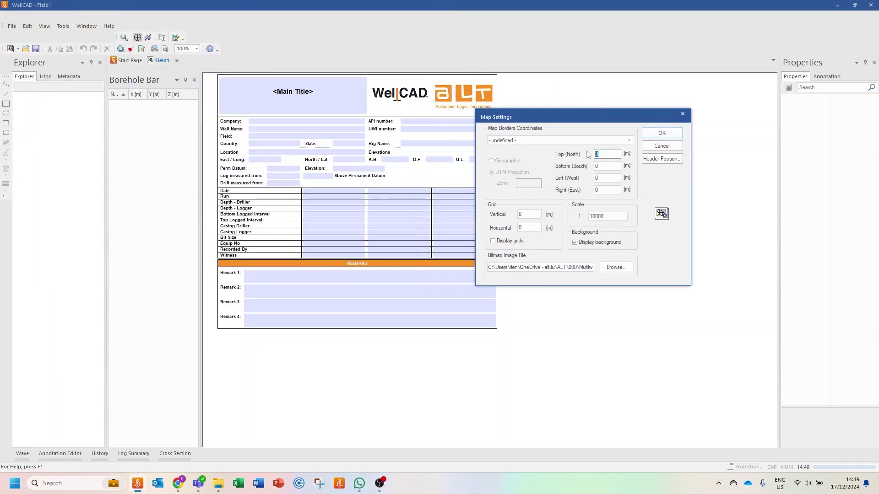
text(86500)
key(Tab)
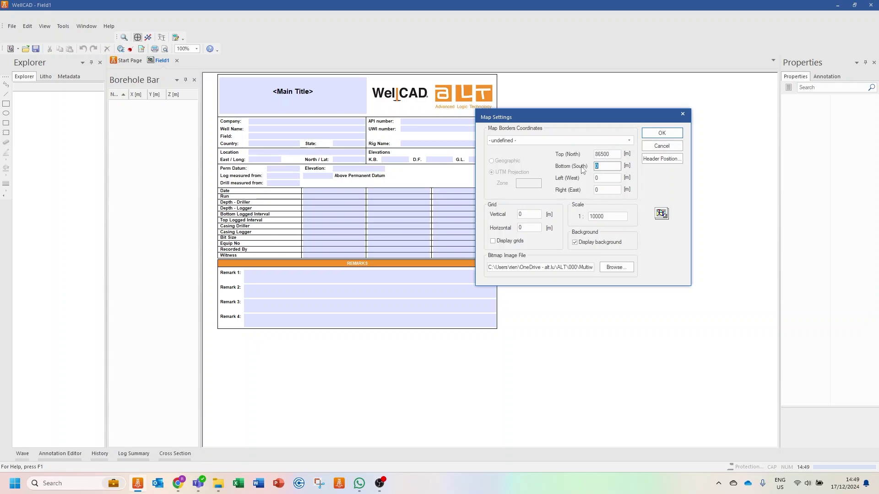
text(8)
key(Tab)
text(7)
text(000)
key(Tab)
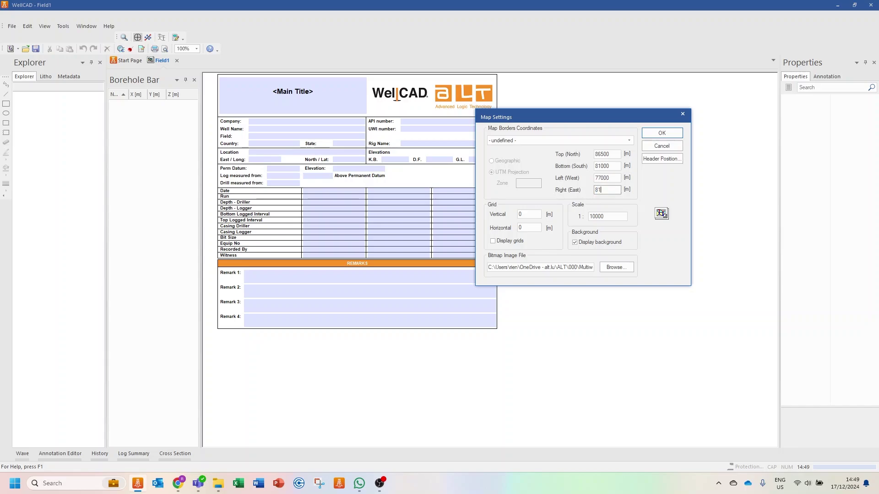
click(662, 136)
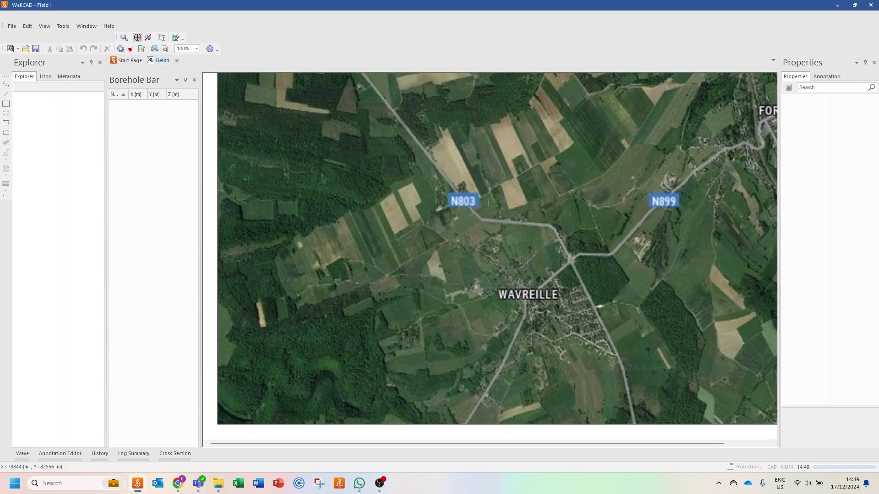
Zoom out to show the whole satellite map from Rochefort to Wavreille.
click(124, 38)
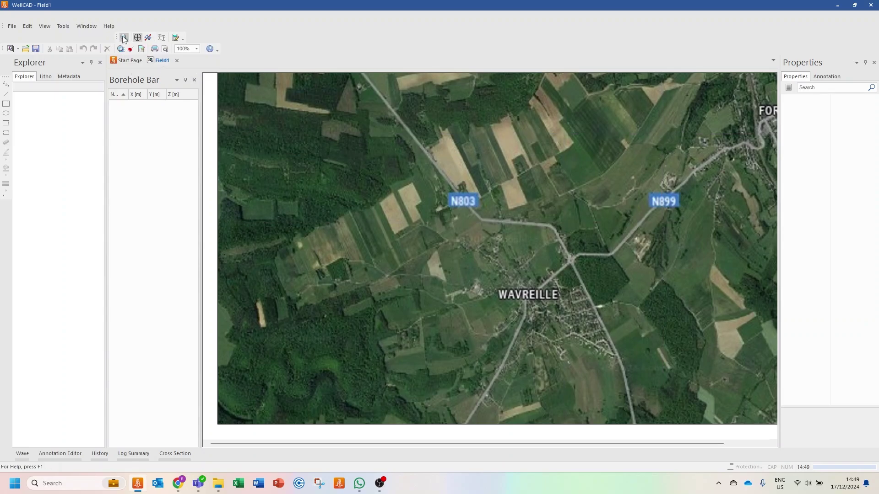
right_click(319, 148)
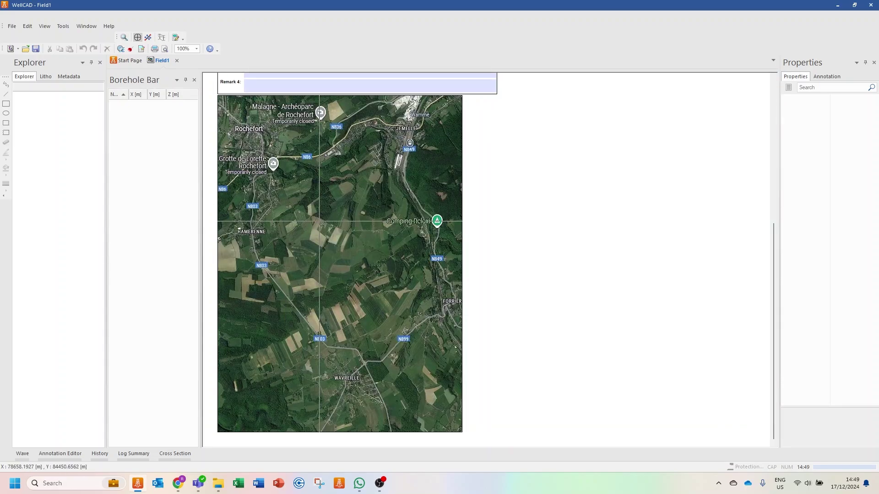
click(30, 25)
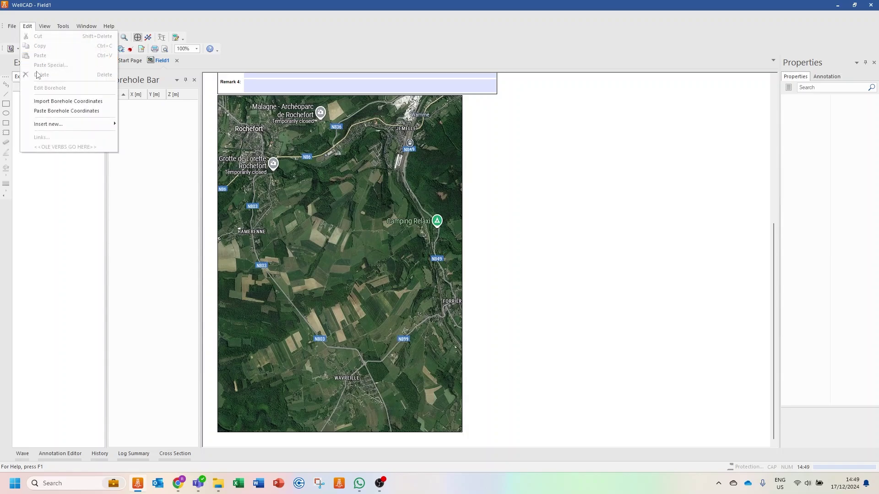
mouse_move(48, 123)
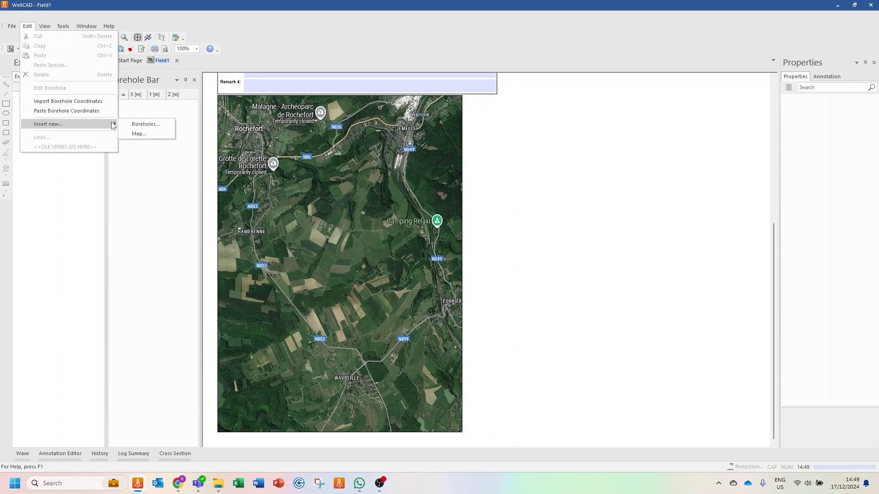
Load the borehole files W#6, W#22, W#68 and W#304 into the field.
click(144, 126)
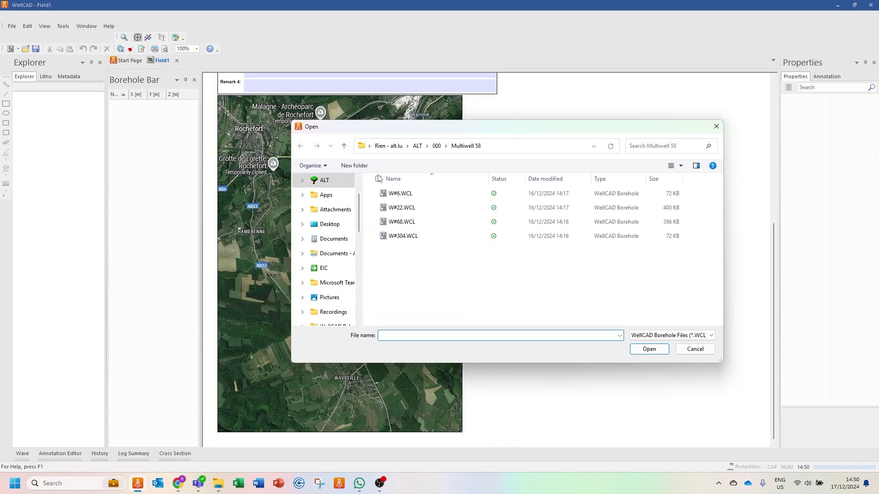
click(401, 194)
ctrl+click(409, 208)
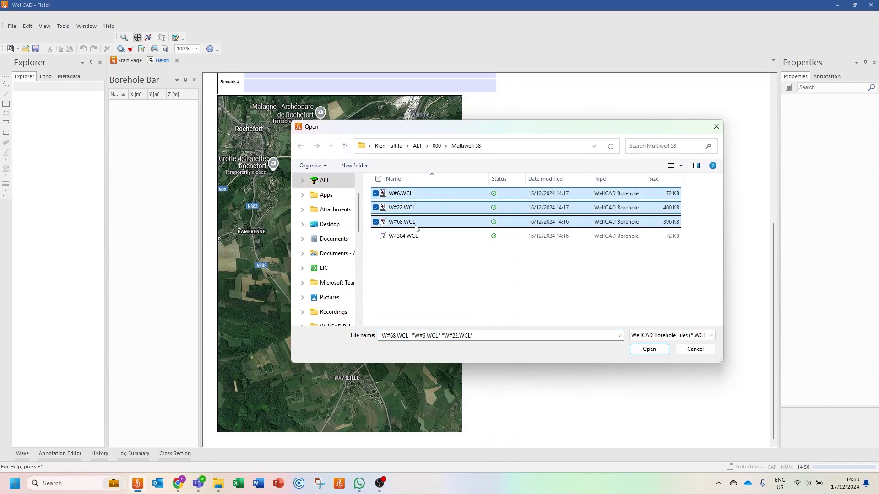
ctrl+click(416, 235)
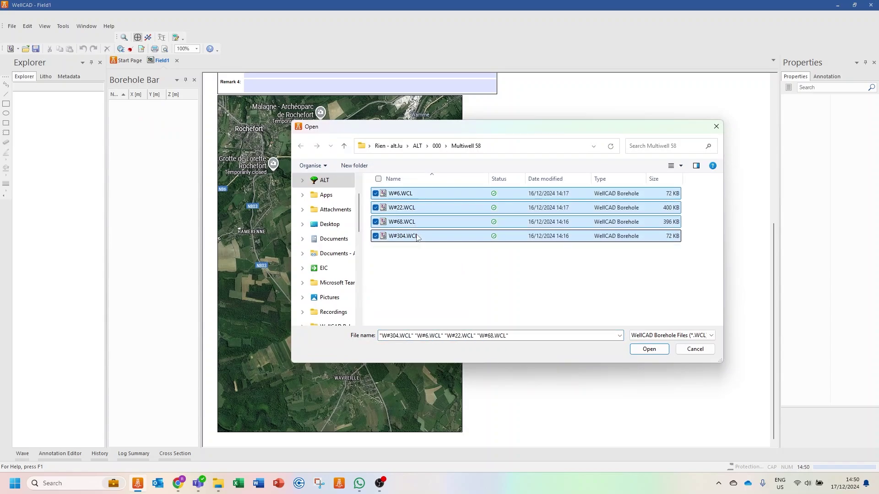
click(649, 349)
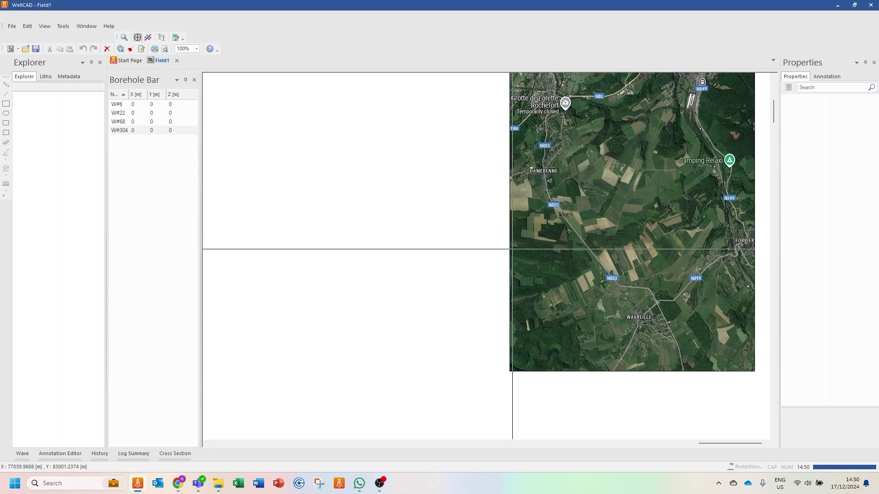
Import the four wells' X, Y, Z coordinates from comma-separated Coordinates.txt.
click(29, 27)
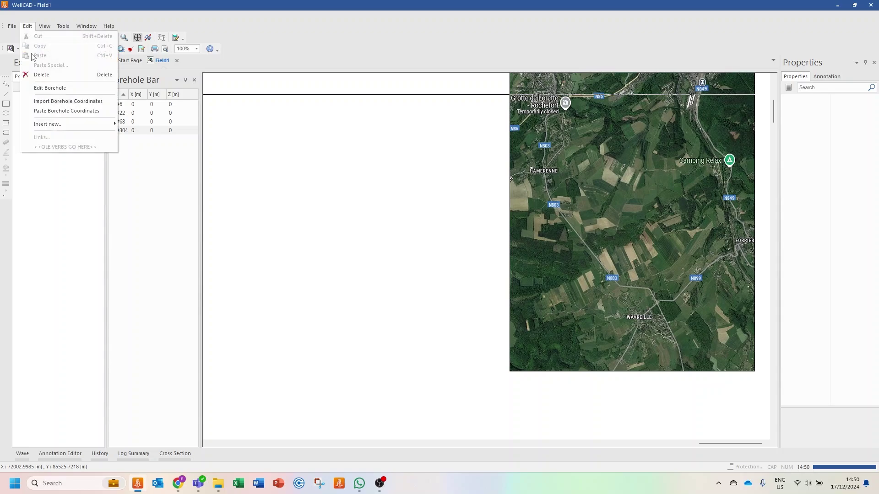
click(42, 100)
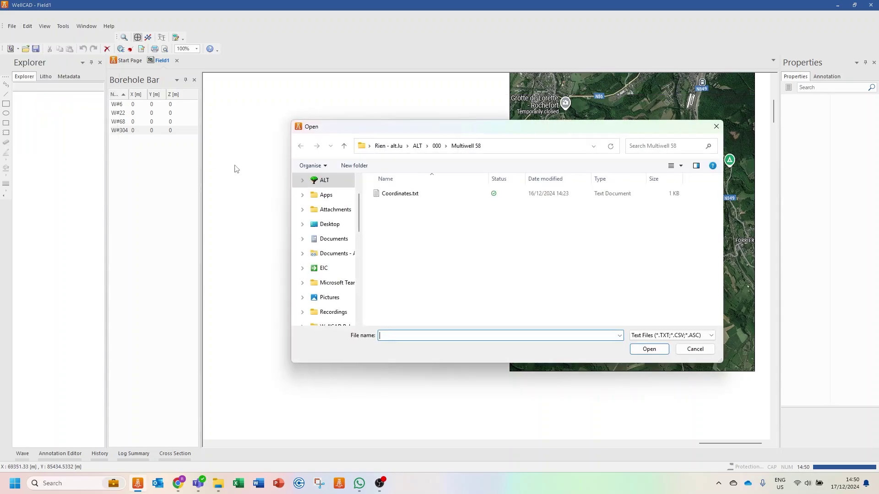
click(402, 194)
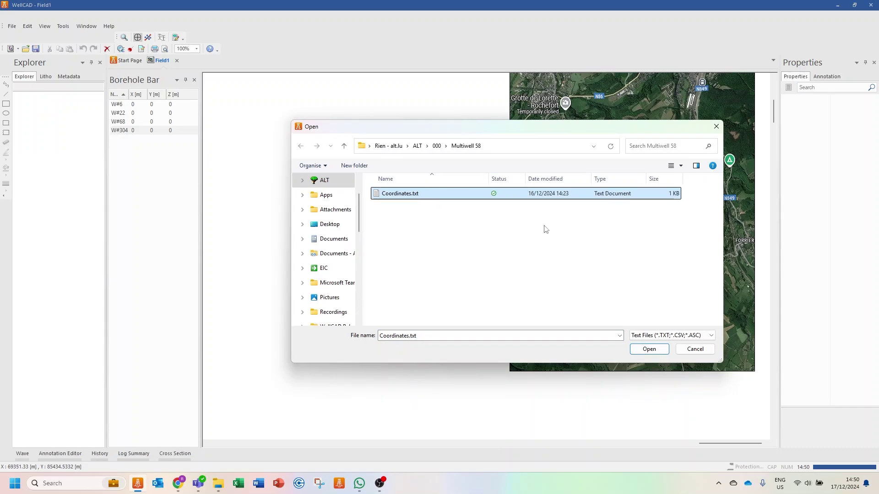
click(634, 349)
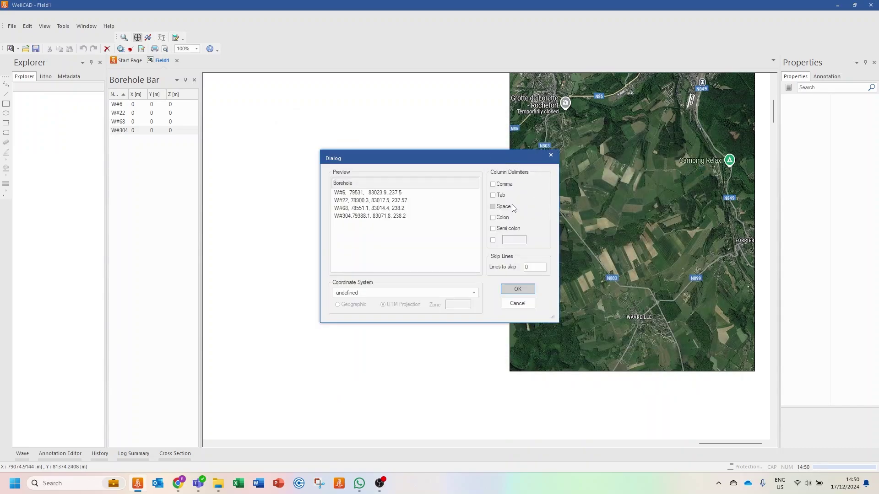
click(493, 184)
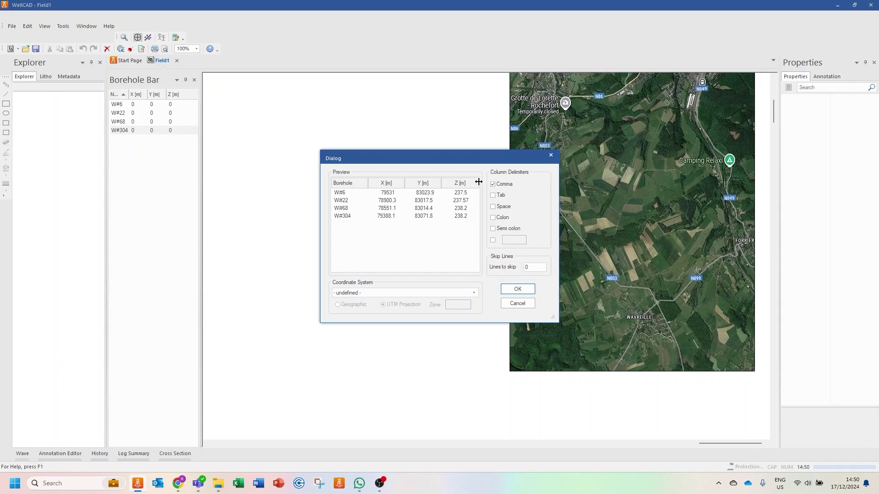
click(527, 287)
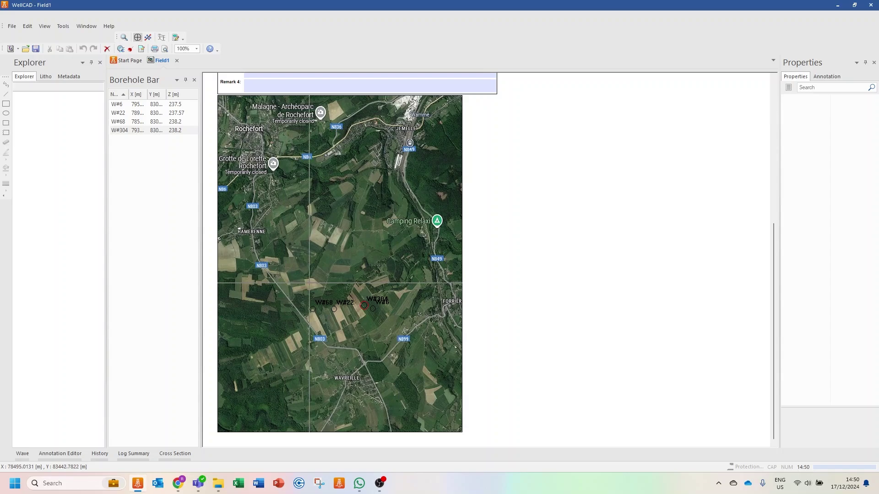
Draw a section line through wells W#68, W#22, W#304 and W#6.
click(124, 38)
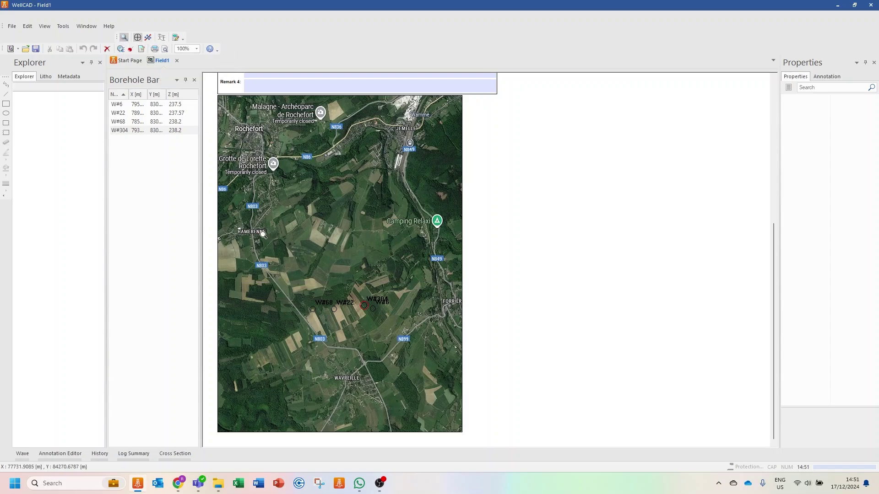
mouse_move(275, 264)
mouse_down()
mouse_move(369, 333)
mouse_move(425, 331)
mouse_up()
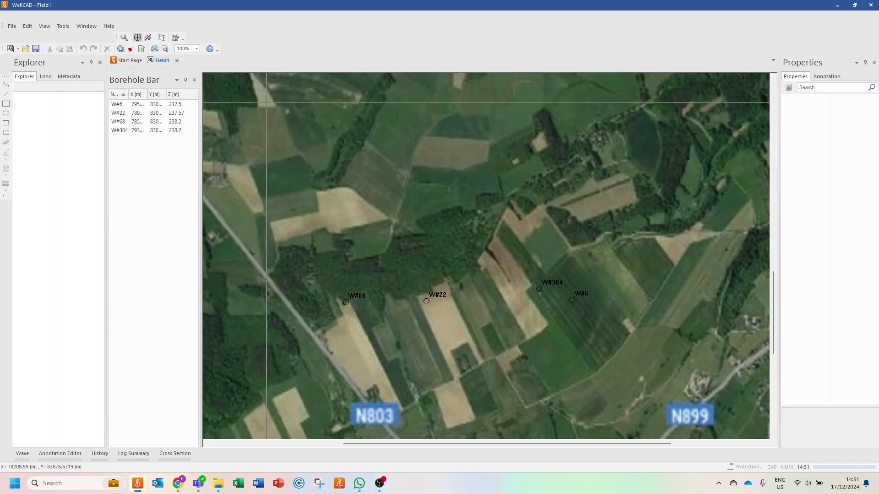
click(148, 38)
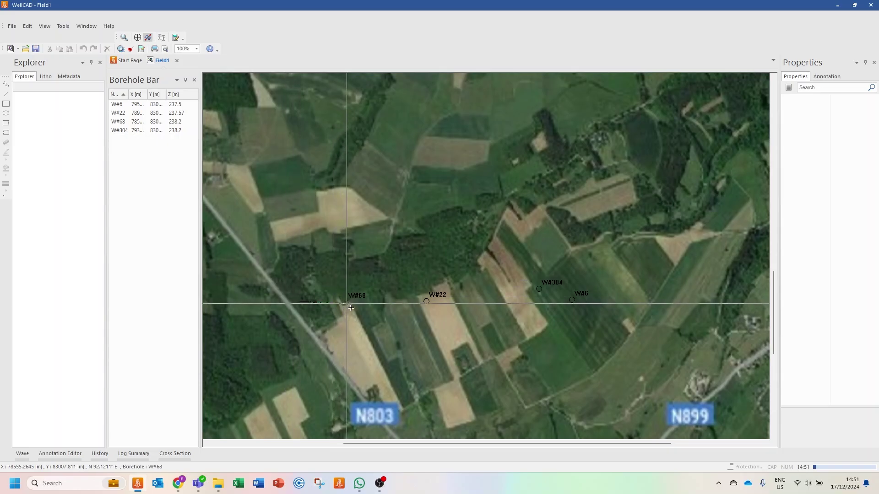
click(351, 308)
click(426, 301)
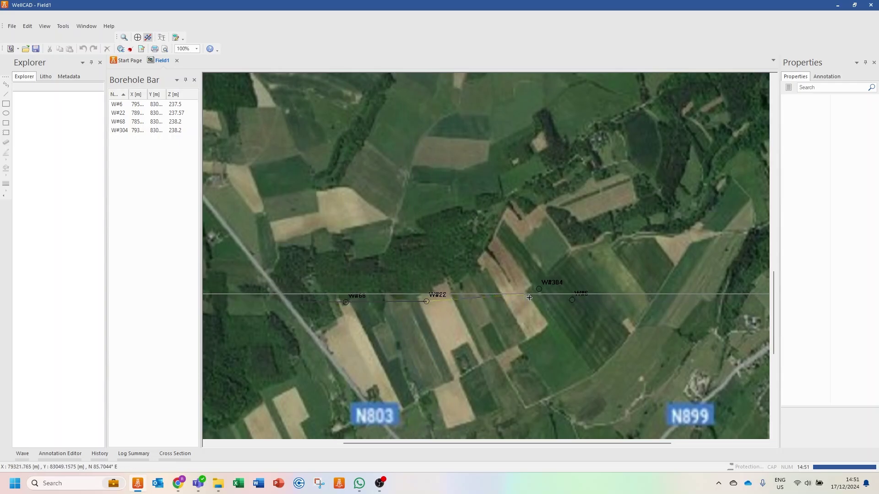
click(539, 288)
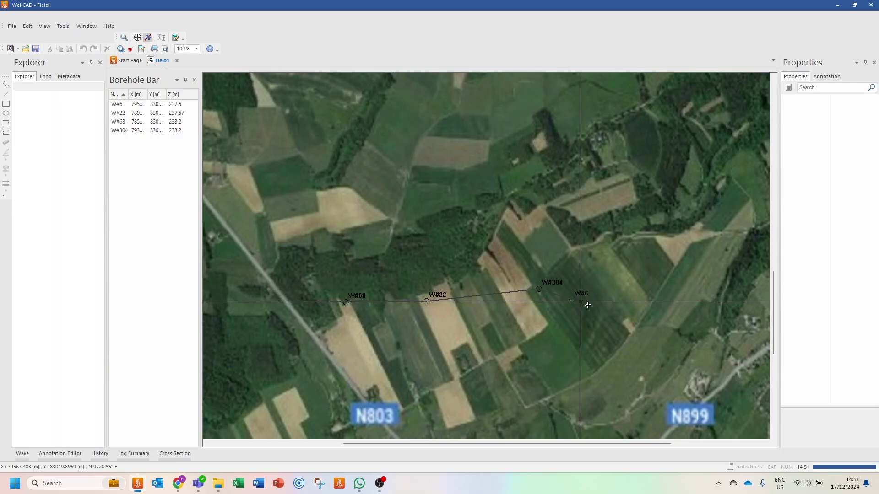
double_click(611, 305)
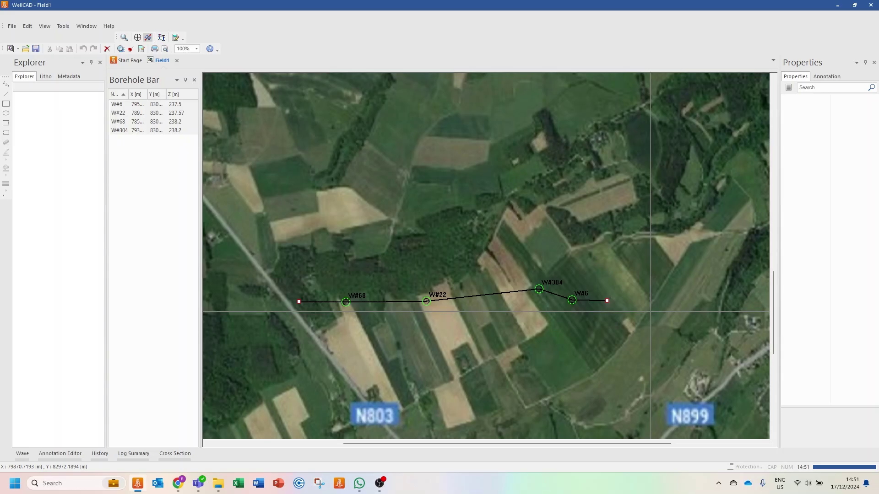
Open the section view Field1:2 and zoom out to the full depth range.
click(161, 38)
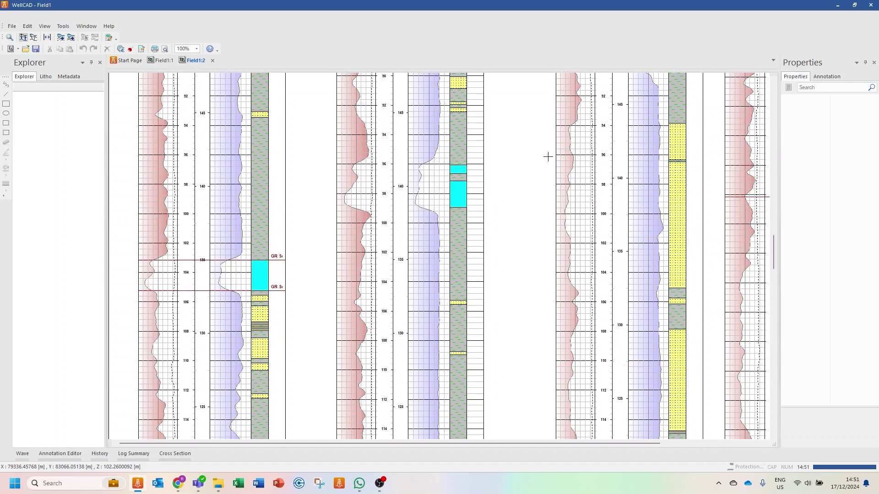
click(10, 38)
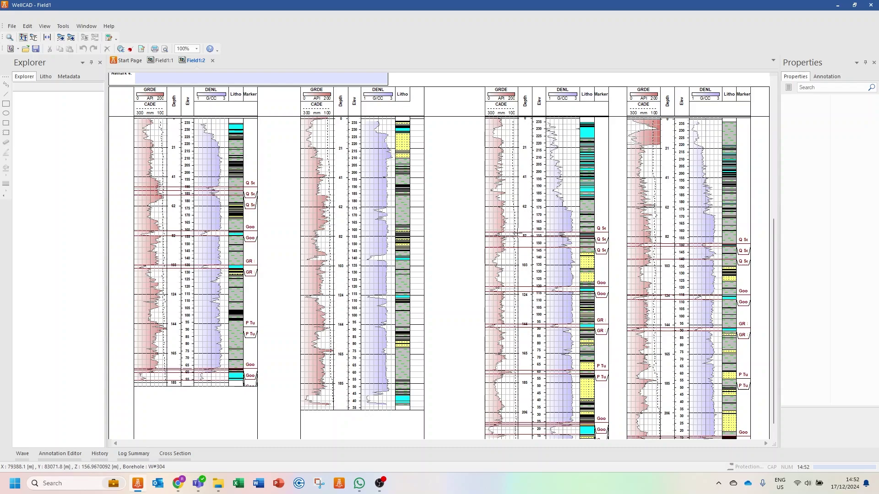
Link all Marker log markers between the wells with Link Markers.
click(27, 26)
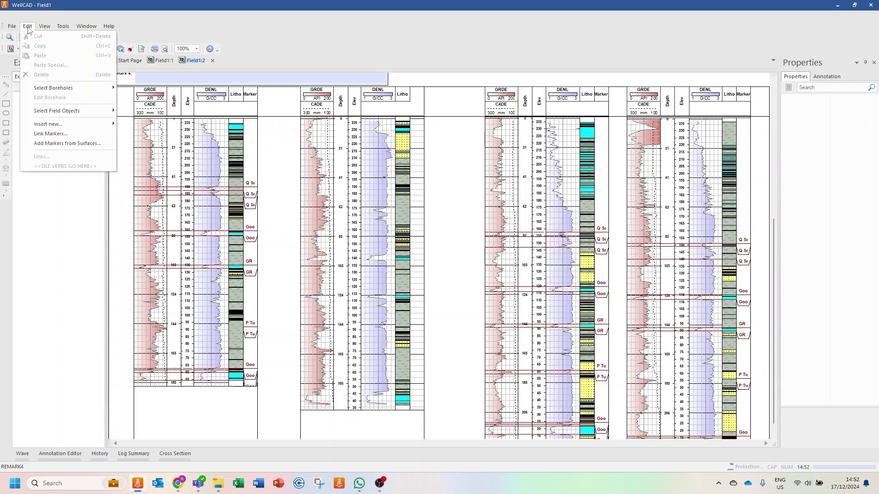
click(48, 133)
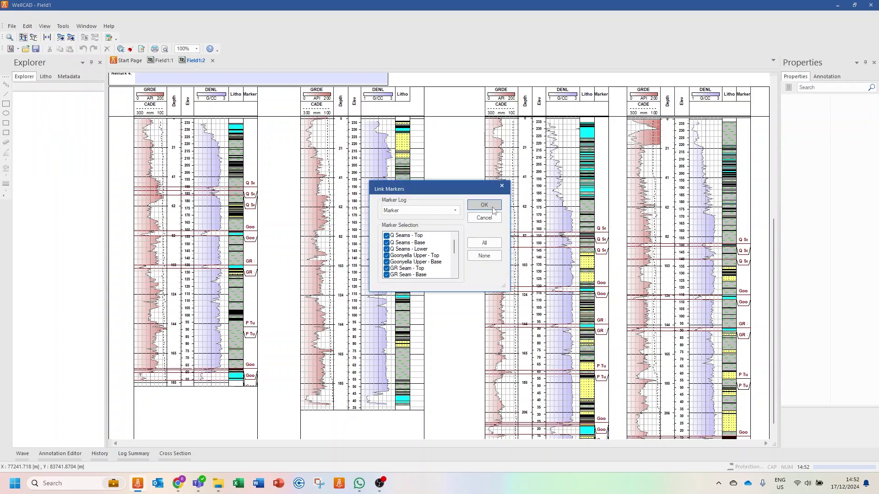
click(484, 206)
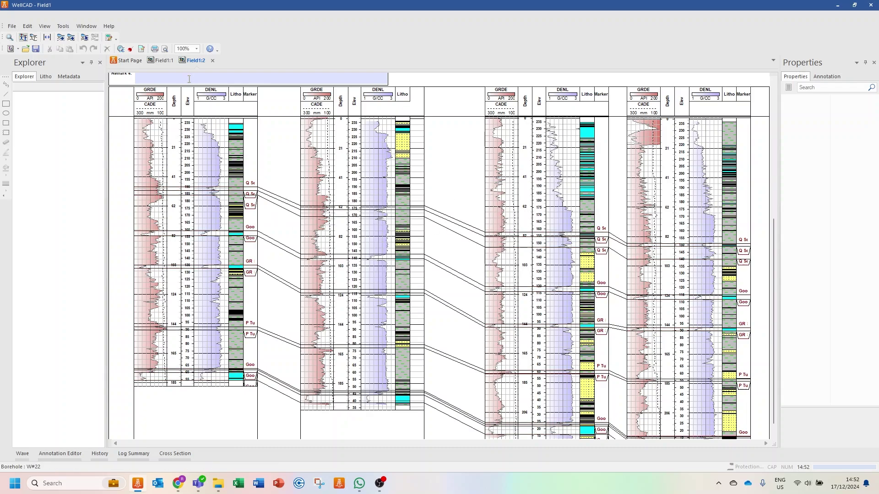
Add markers from all surfaces to borehole W#22.
click(29, 27)
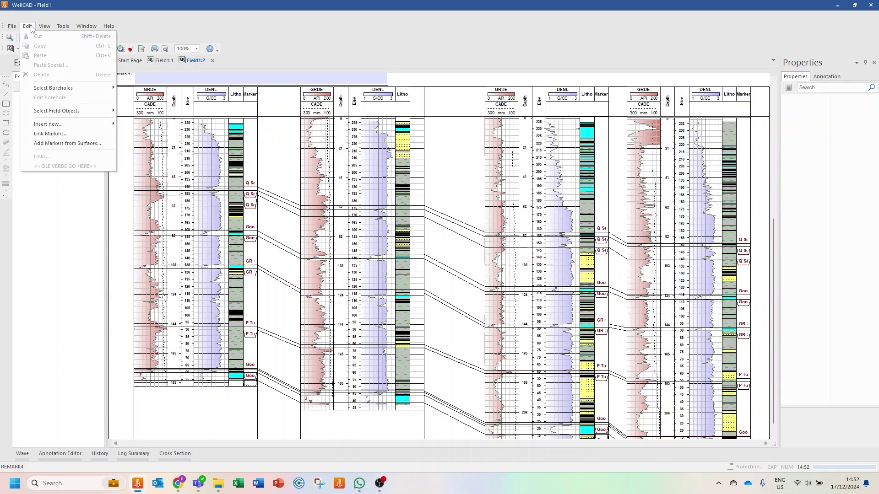
click(52, 144)
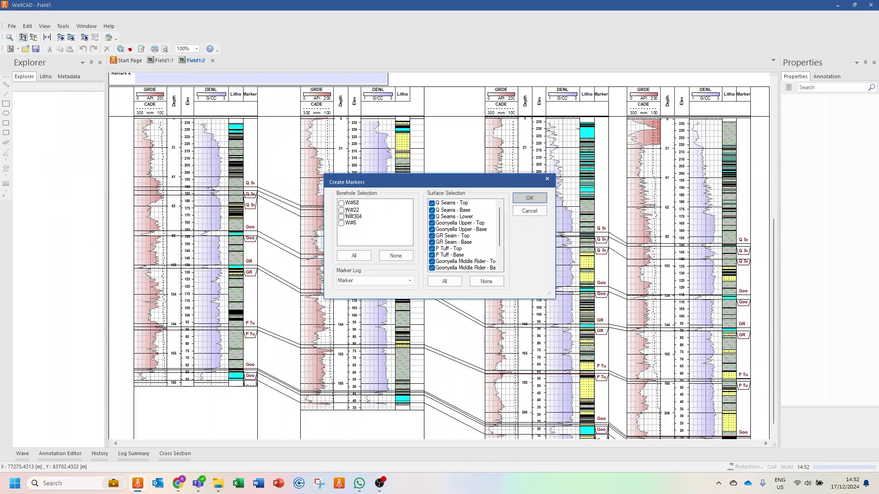
click(342, 210)
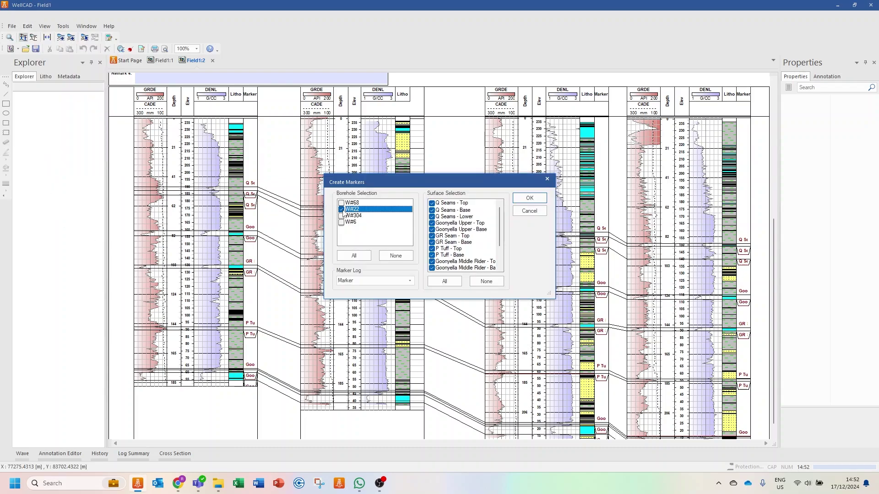
click(543, 201)
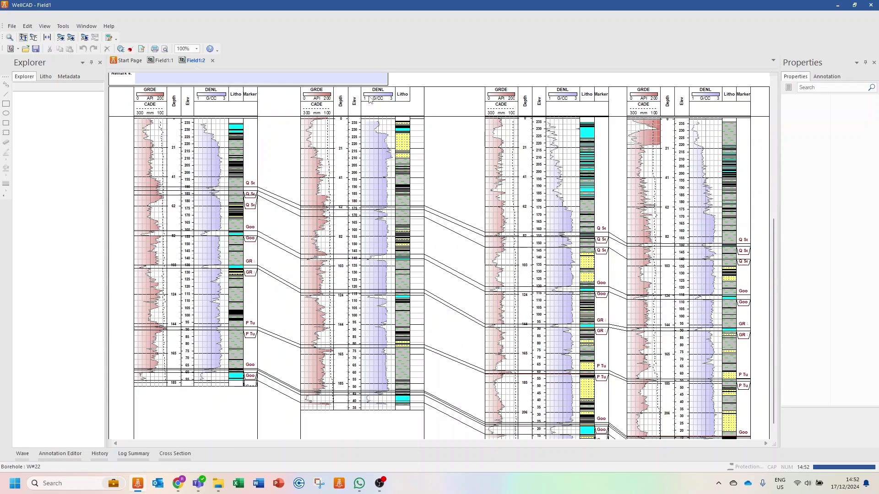
Open the W#22 borehole document on its own, then close it again.
right_click(337, 103)
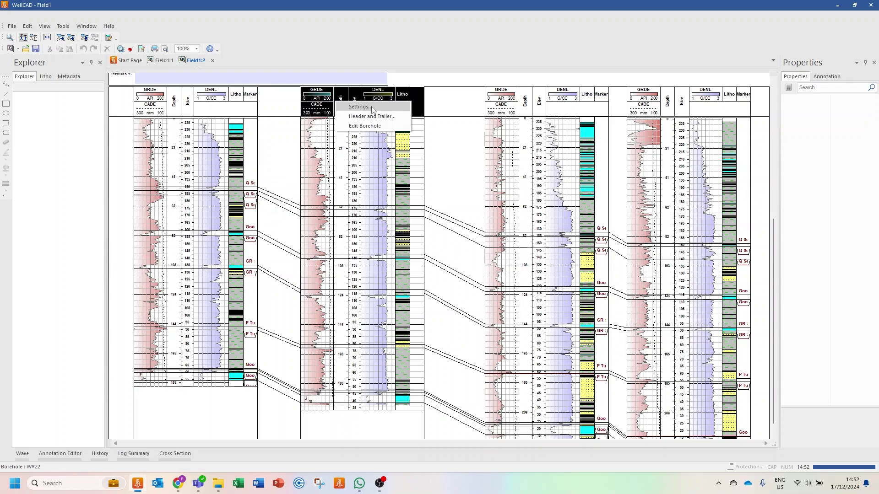
click(372, 107)
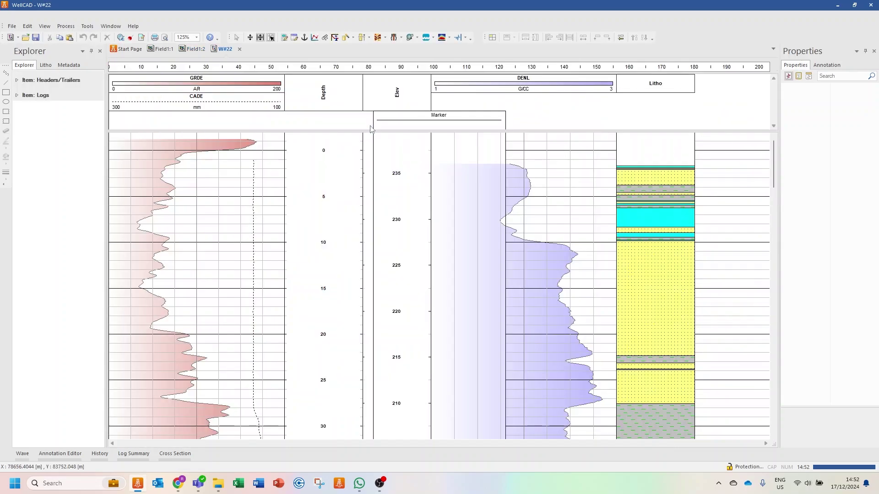
click(240, 49)
Tick the Marker log in W#22's Settings log selection and confirm.
right_click(387, 103)
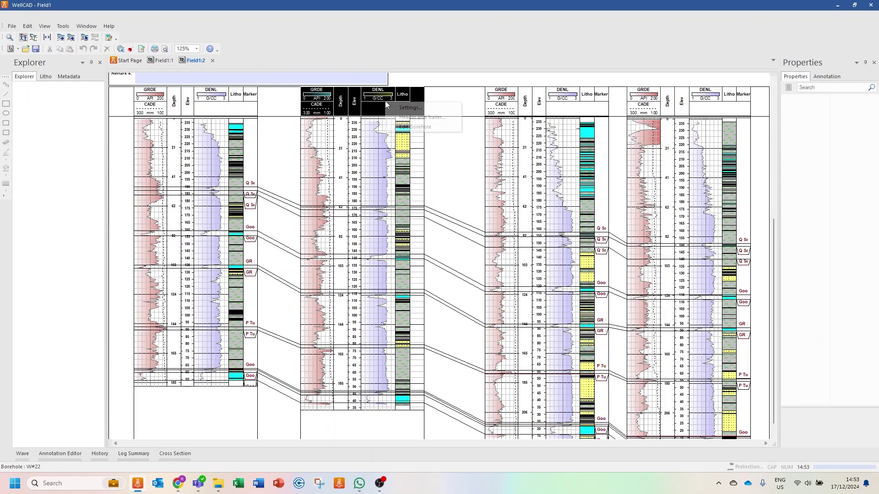
click(410, 108)
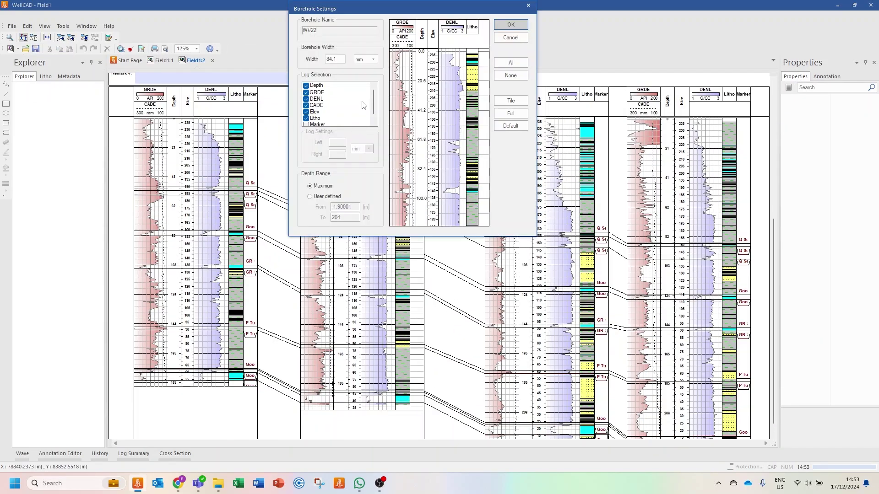
scroll(366, 105, down, 1)
click(339, 117)
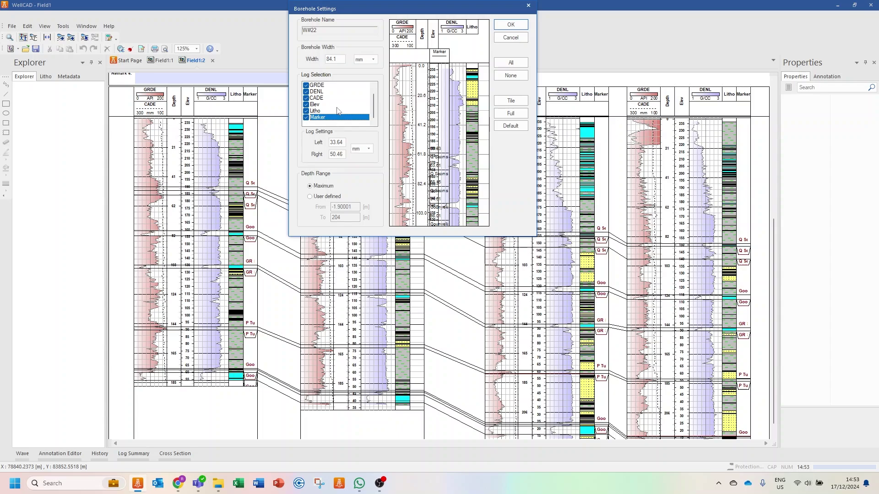
click(509, 25)
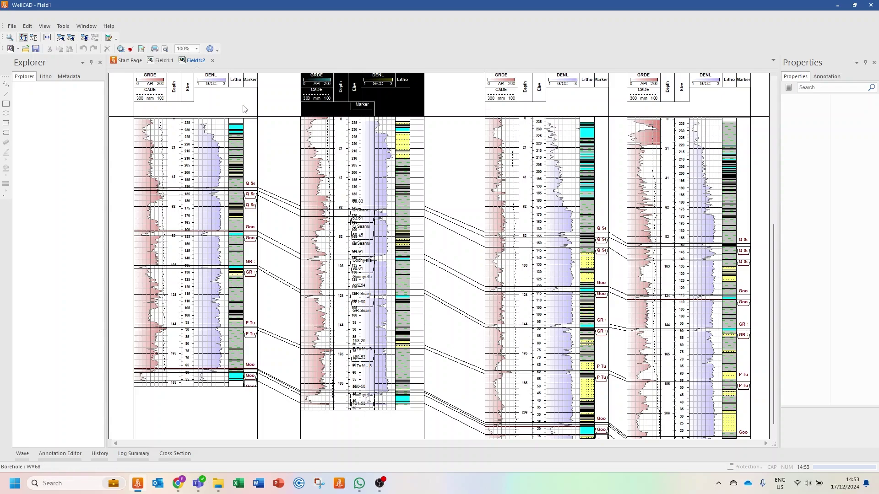
Add a new field surface named 'Top ABC' with a blue 5 mm line.
click(62, 40)
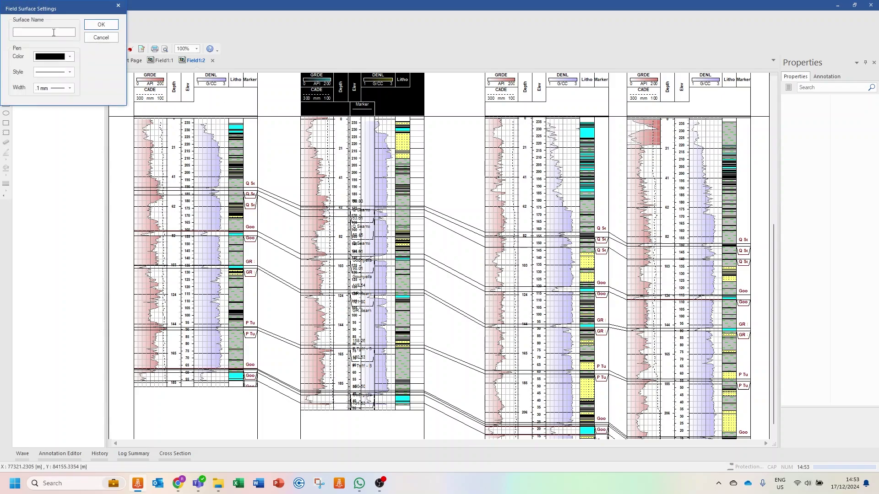
text(Top ABC)
click(70, 56)
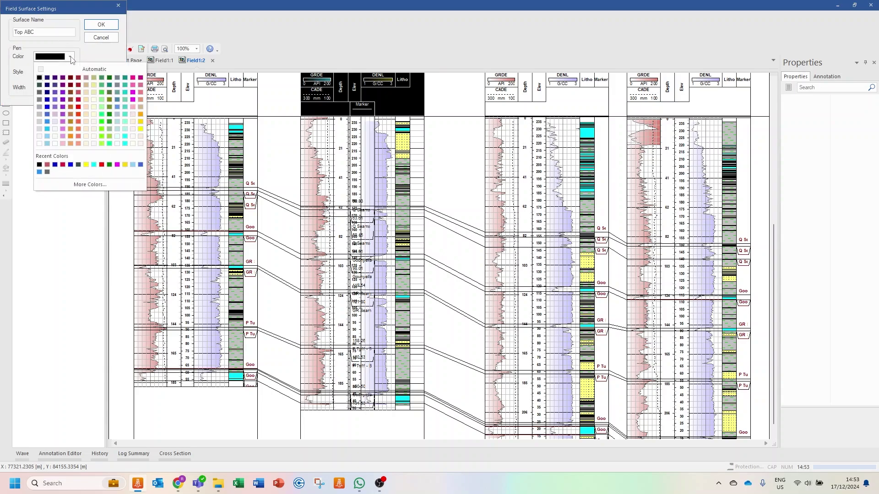
click(47, 100)
click(54, 89)
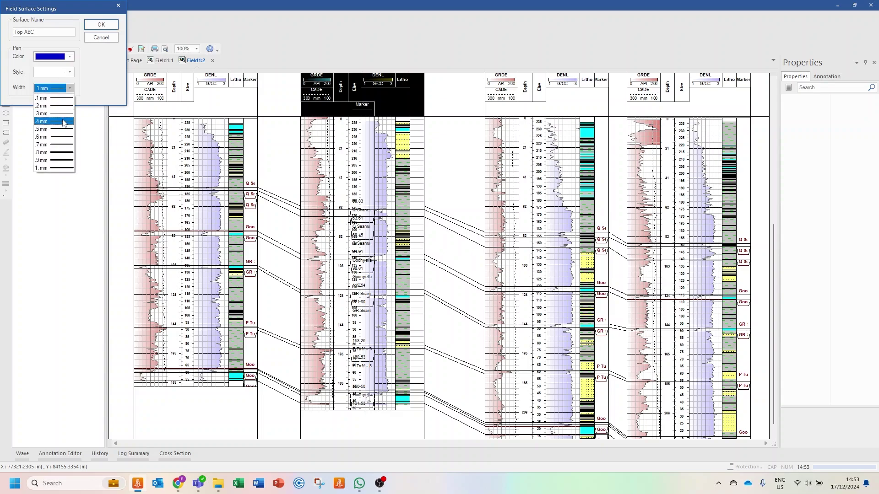
click(64, 122)
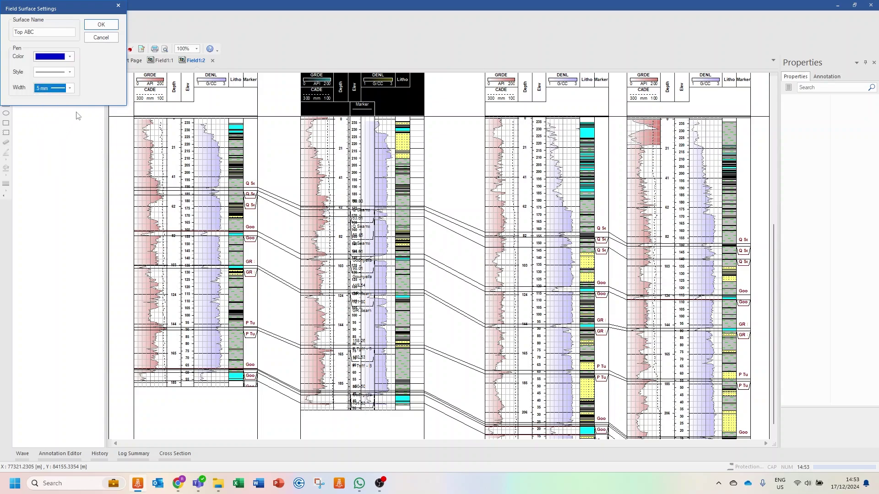
click(110, 27)
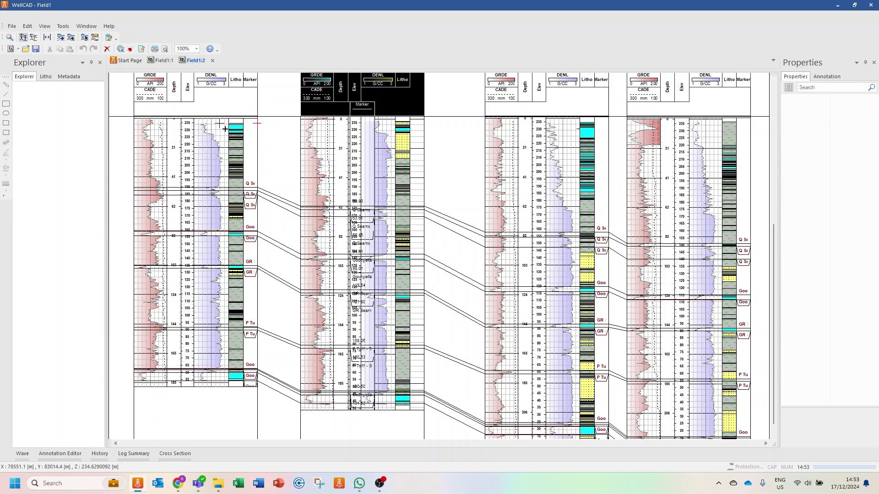
Draw the blue surface across the second and third wells, stepping down into the fourth.
click(398, 124)
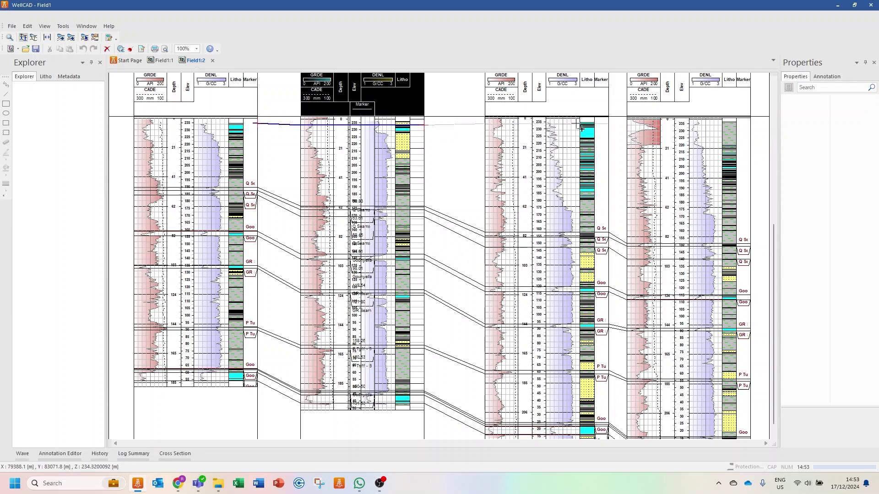
click(582, 122)
click(733, 146)
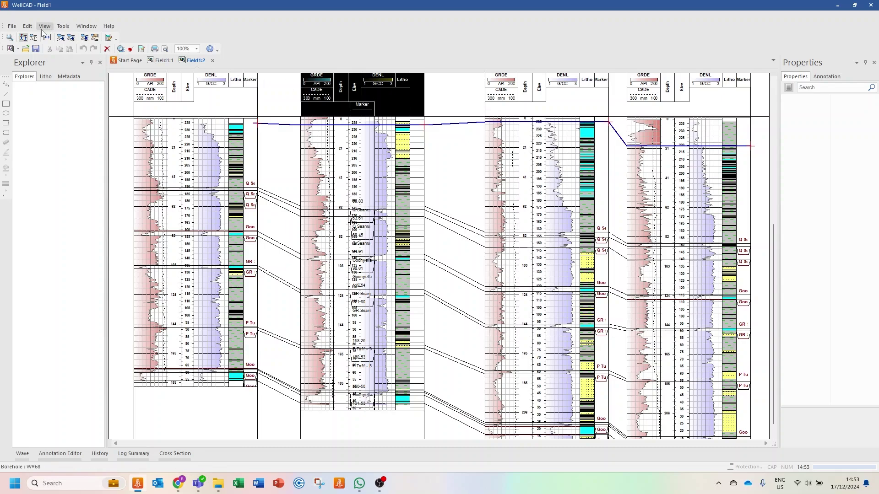
End Top ABC and configure 'Bottom ABC' with a red, wavy, 5 mm pen.
key(Return)
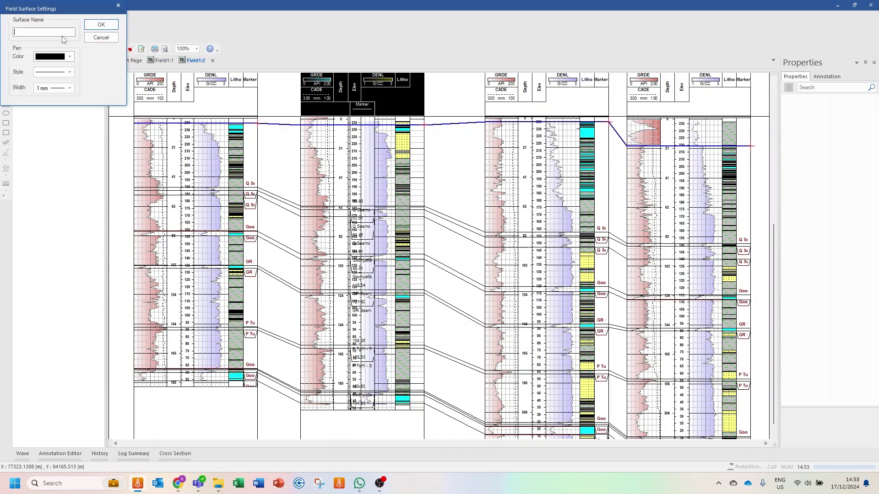
text(N)
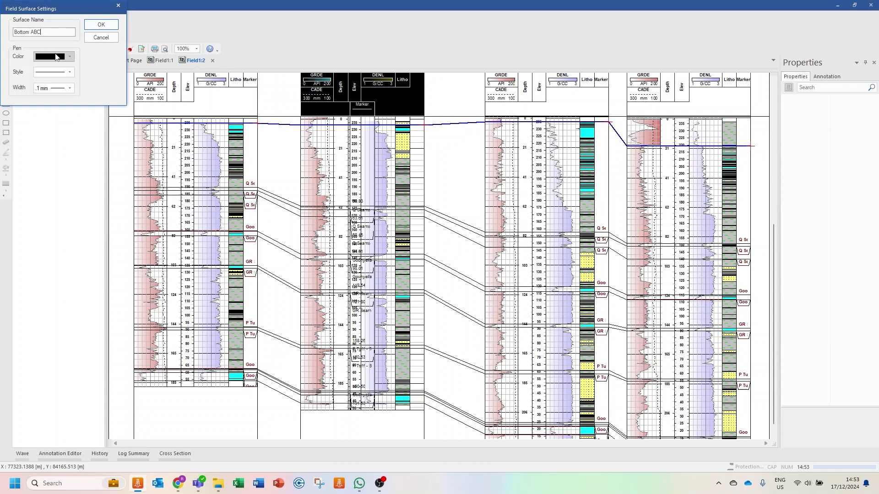
click(71, 59)
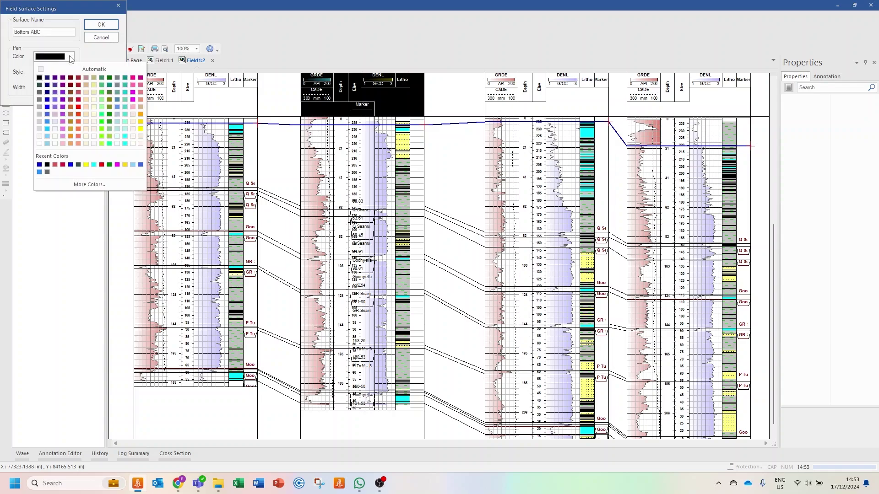
click(76, 122)
click(56, 79)
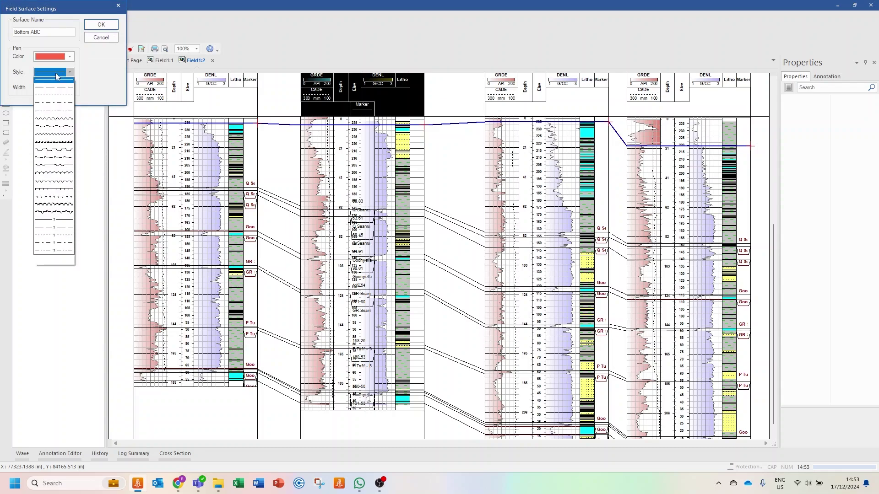
click(61, 132)
click(55, 89)
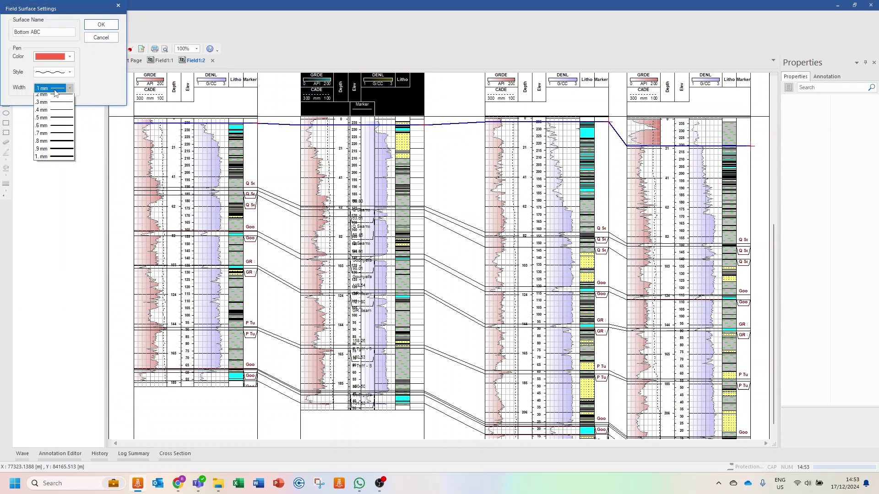
click(63, 132)
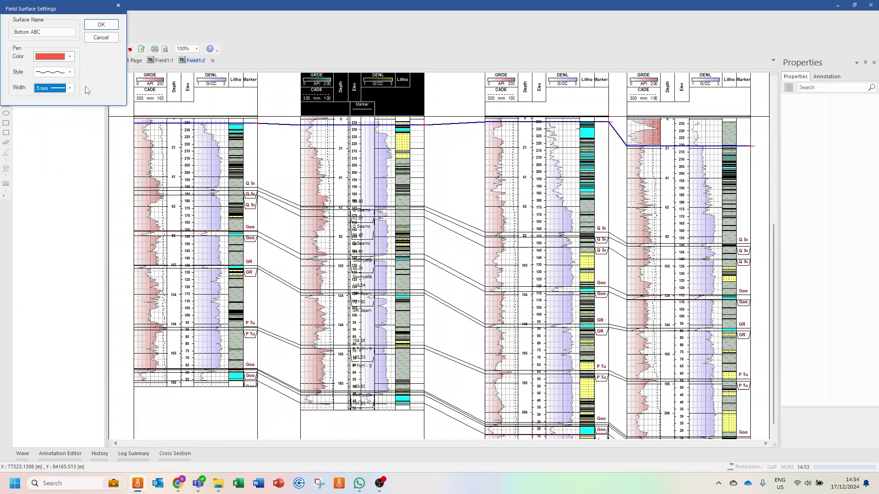
click(102, 24)
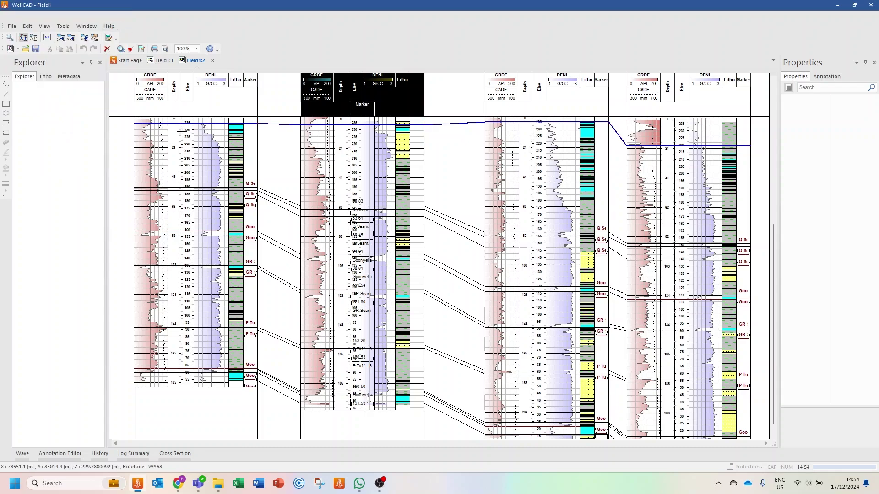
Click the red surface across all four wells, dipping at the third, then nudge one bend upward.
click(242, 133)
click(410, 133)
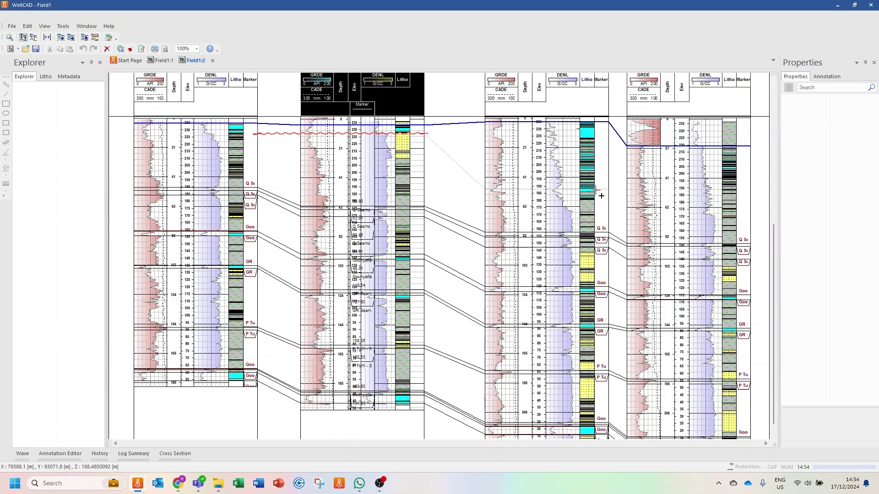
click(484, 200)
click(612, 200)
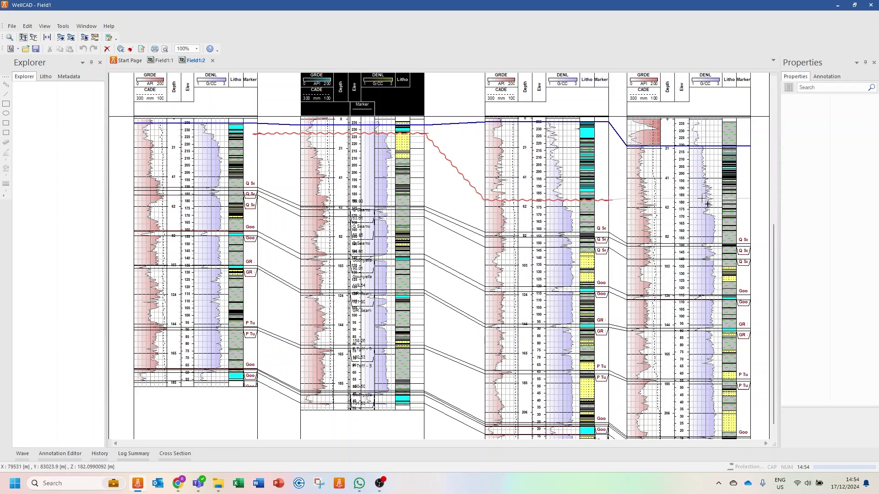
click(751, 168)
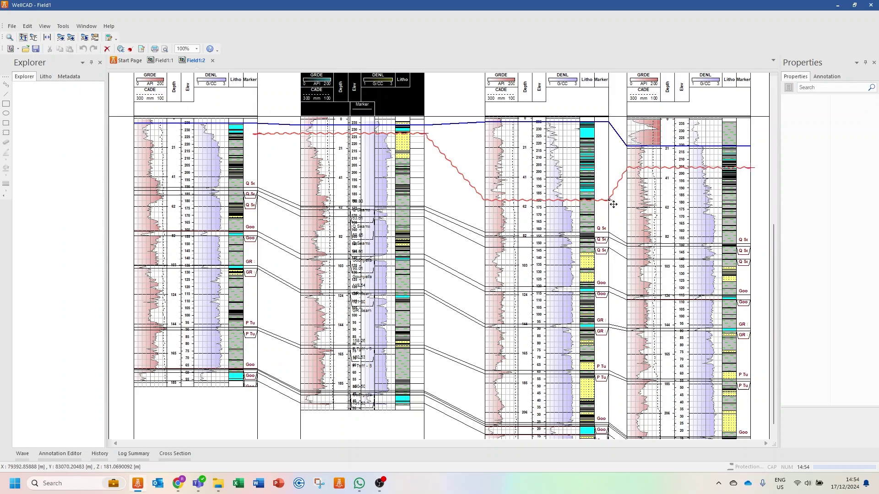
mouse_move(613, 203)
mouse_down()
mouse_move(615, 183)
mouse_move(614, 204)
mouse_up()
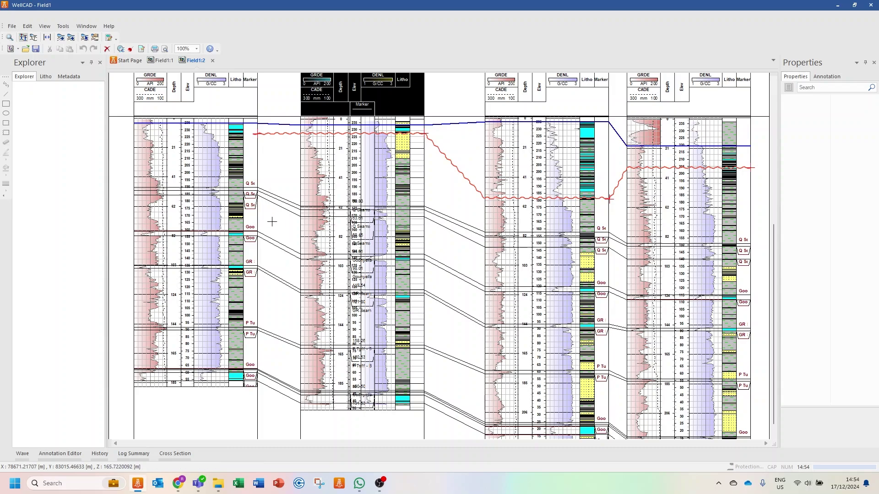
Fill the Q Seams Lower to Goonyella Upper Top interval with the Sandstone lithological pattern.
click(272, 222)
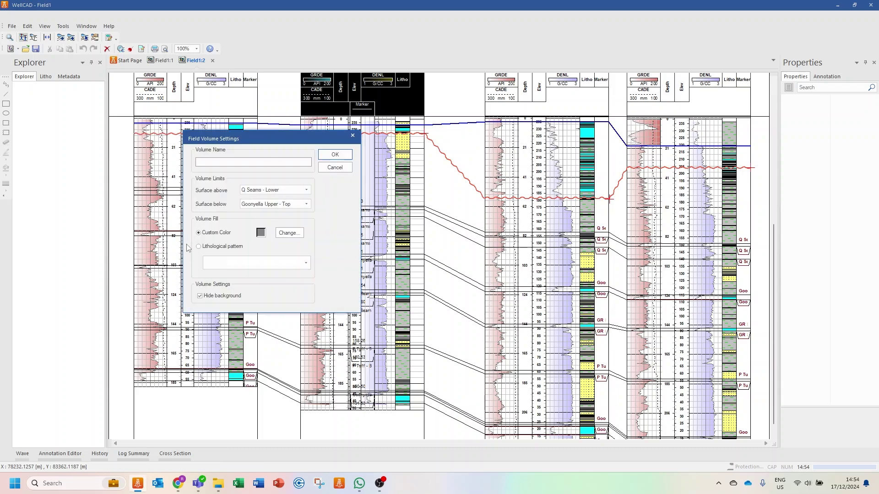
click(223, 248)
click(228, 262)
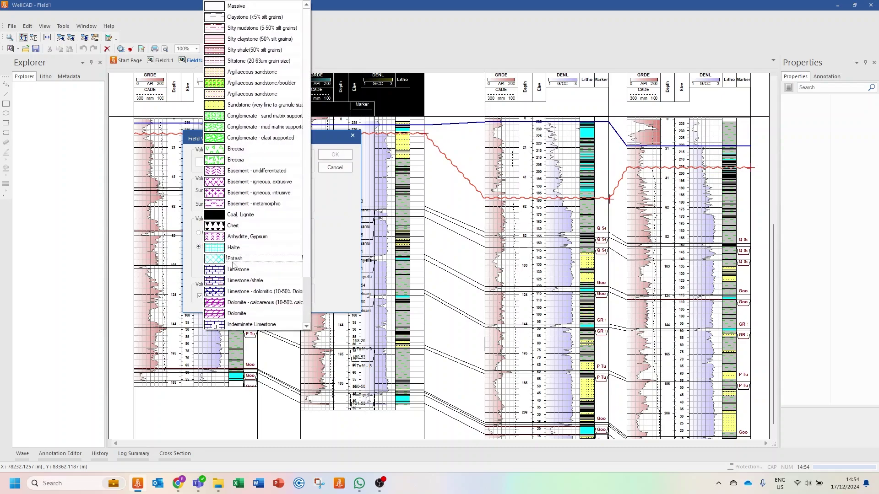
click(212, 108)
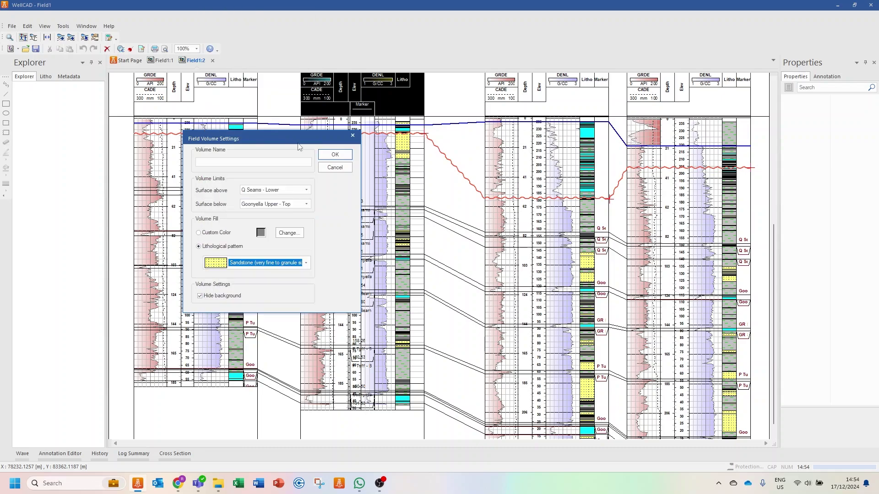
click(331, 156)
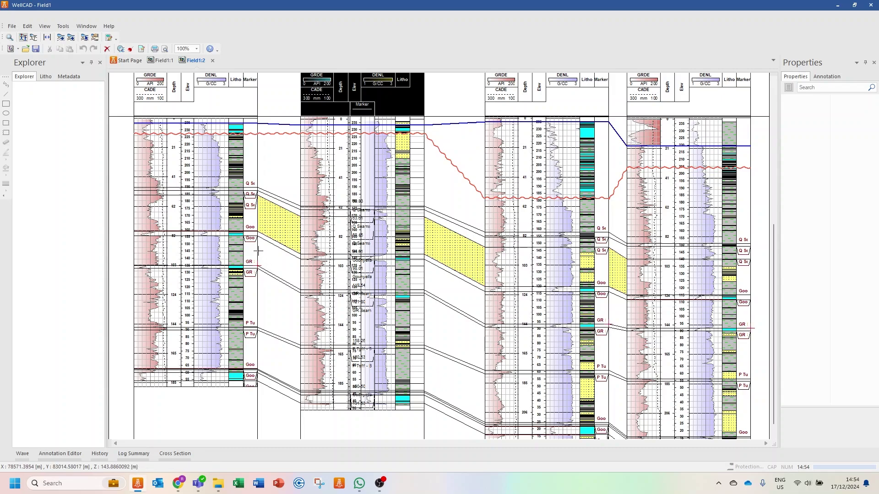
click(45, 26)
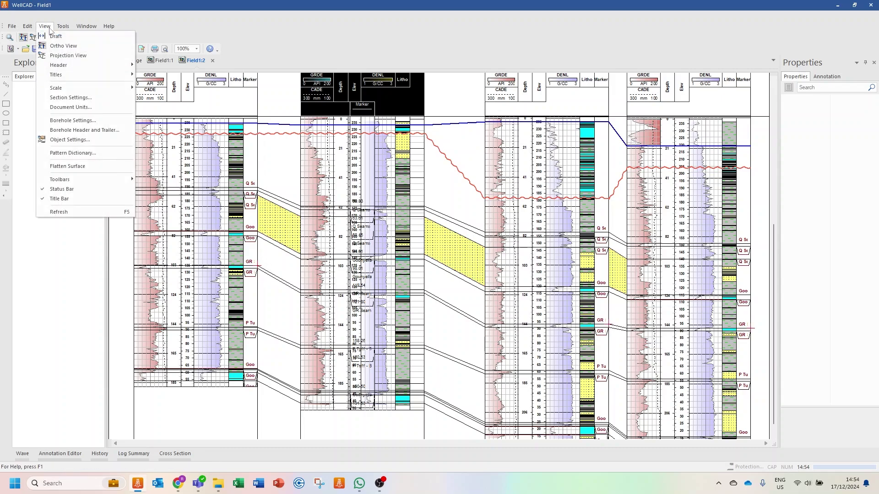
click(70, 167)
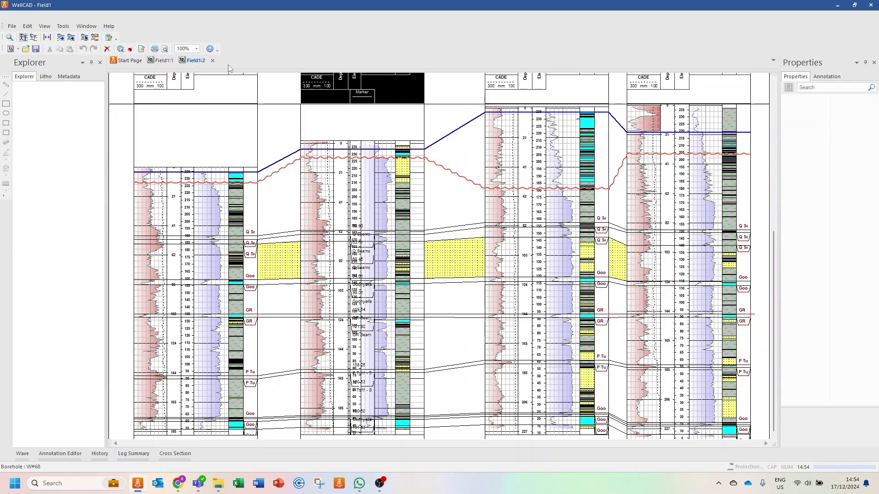
click(45, 26)
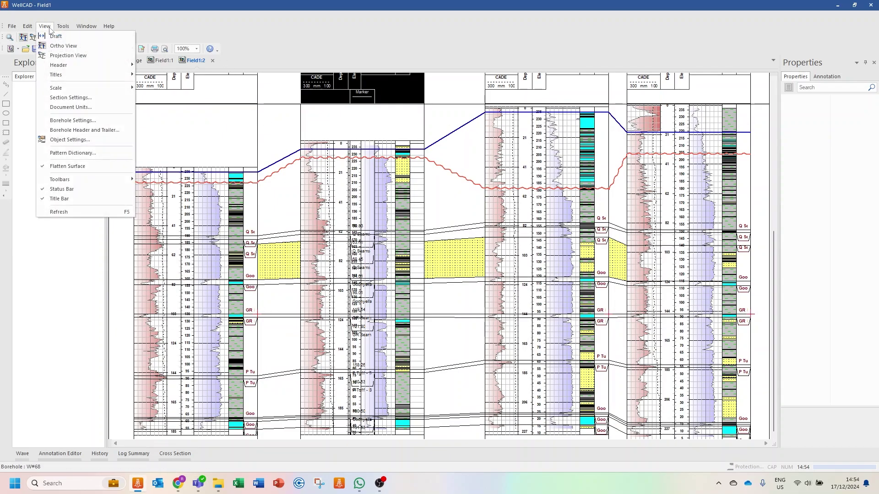
click(76, 167)
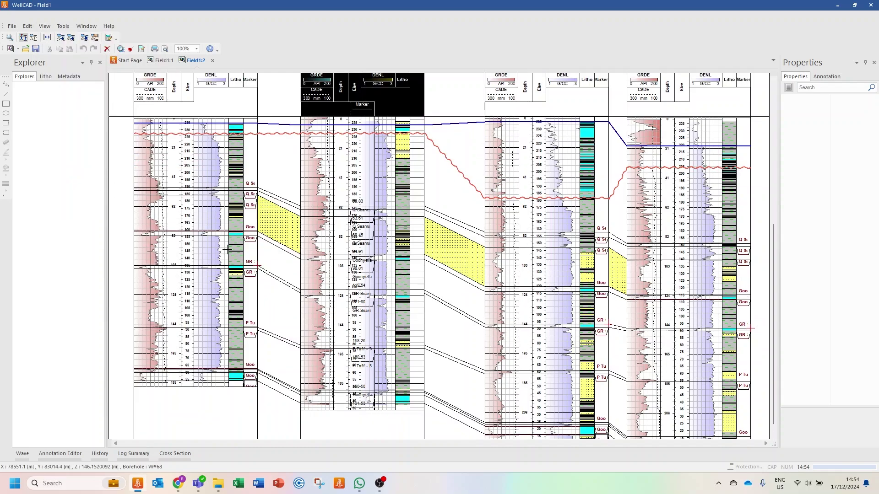